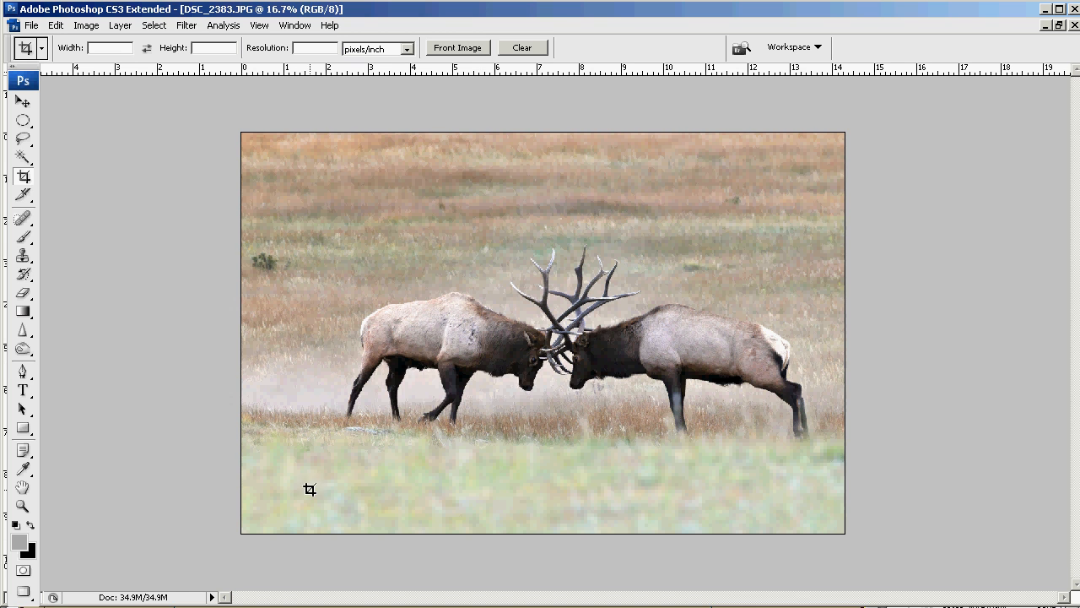
Crop the photo around the two fighting elk to about 13.3 × 6.5 inches, removing surplus grass above, below and beside them.
drag(300, 204, 848, 480)
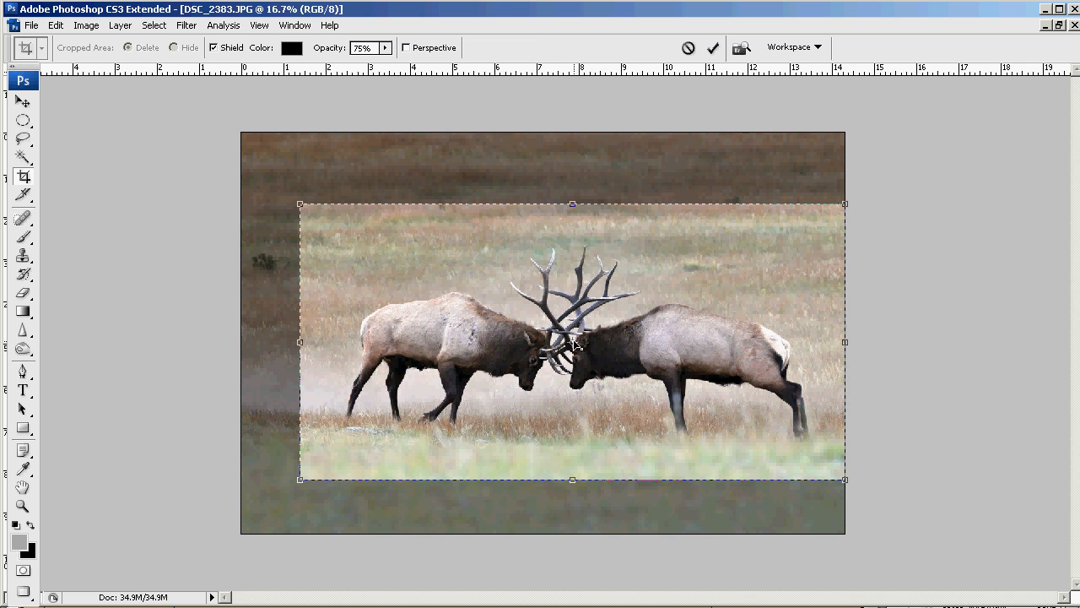
drag(578, 383, 568, 386)
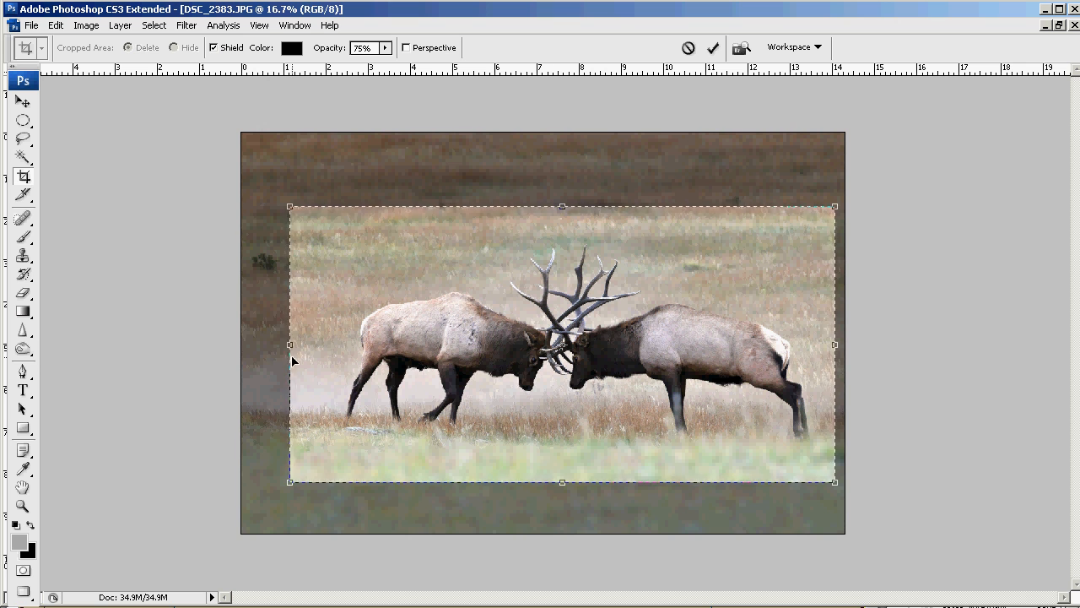
drag(288, 347, 305, 347)
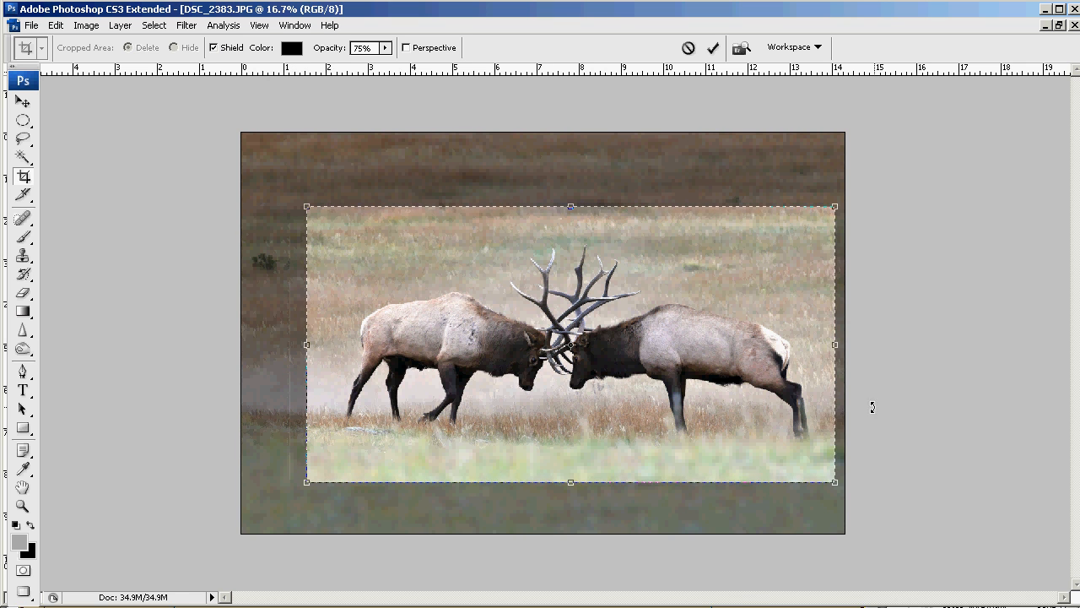
drag(835, 345, 839, 346)
drag(306, 344, 273, 327)
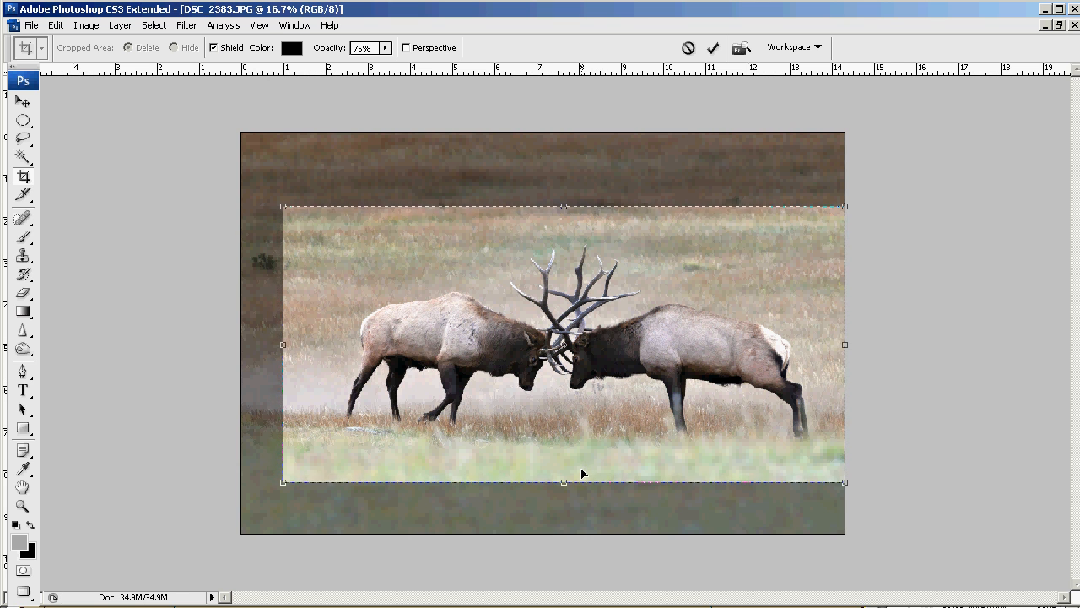
right_click(635, 264)
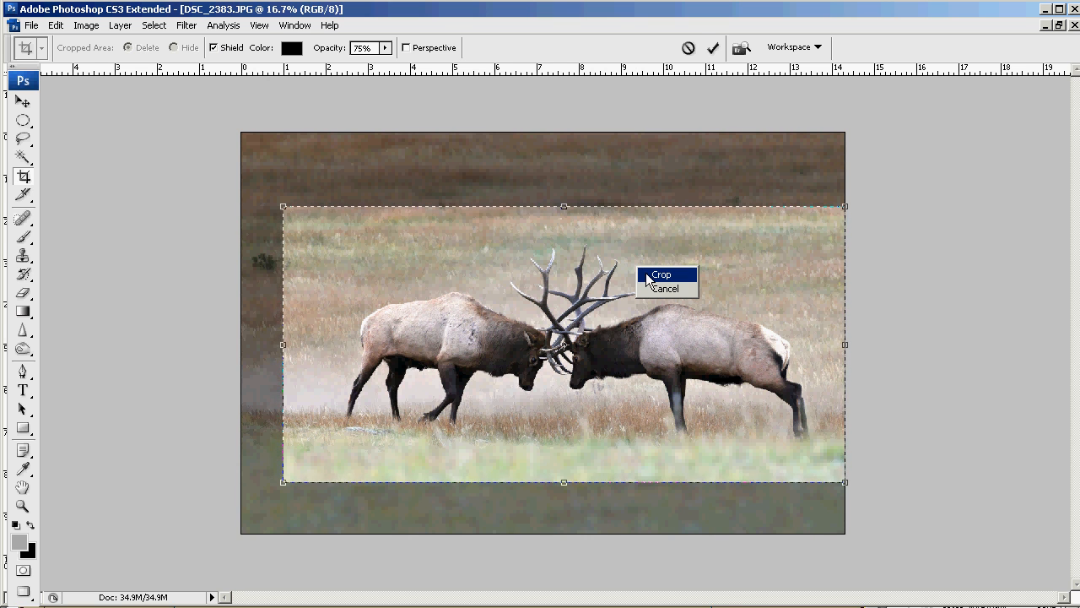
click(644, 275)
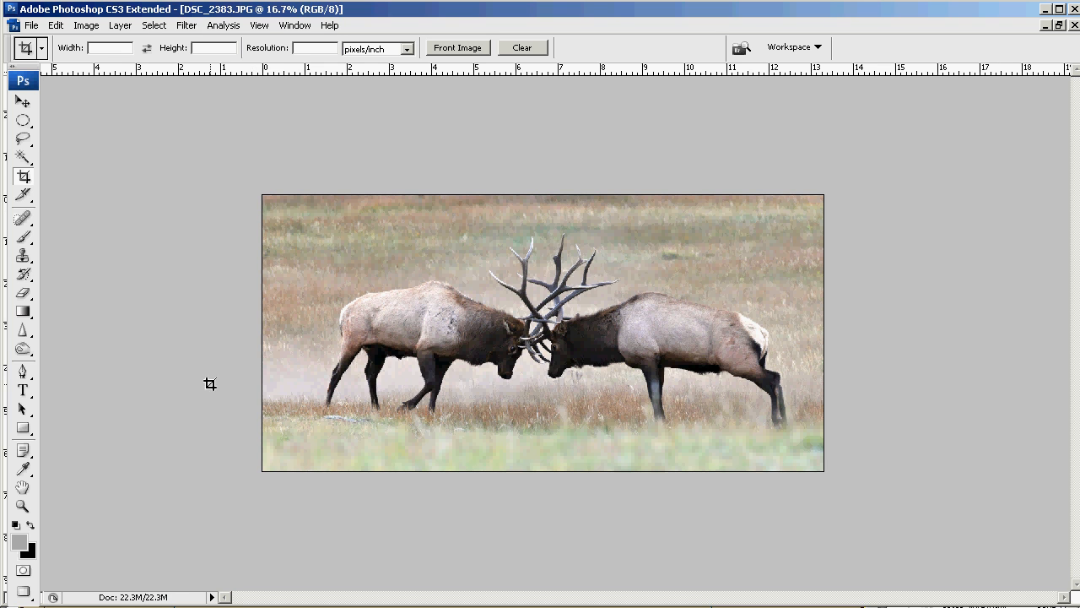
Set the image size to 72 pixels/inch and a width of 700 pixels with proportions constrained.
click(82, 26)
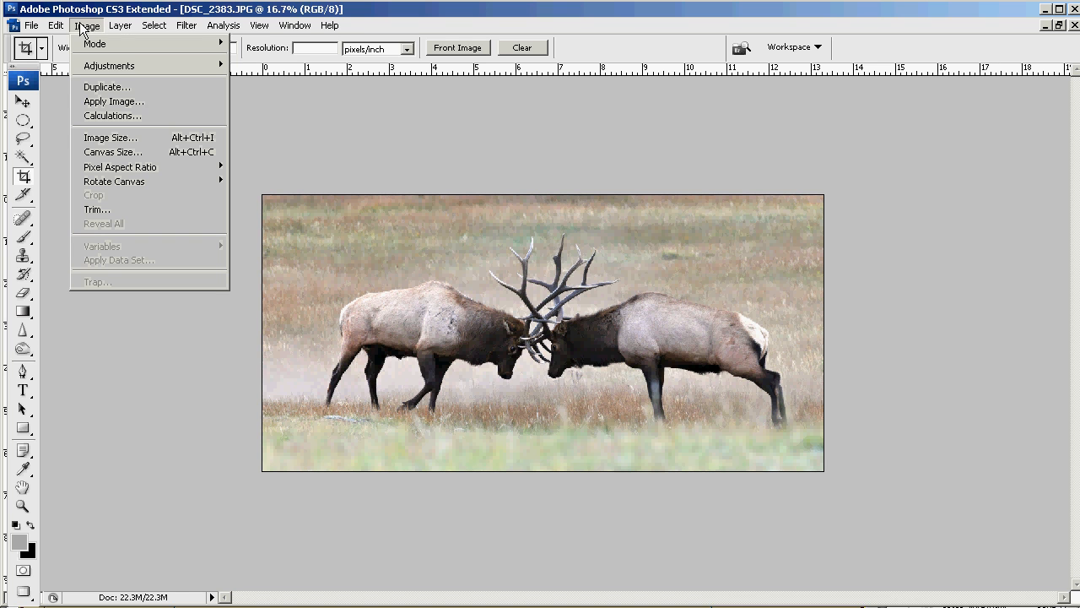
click(102, 138)
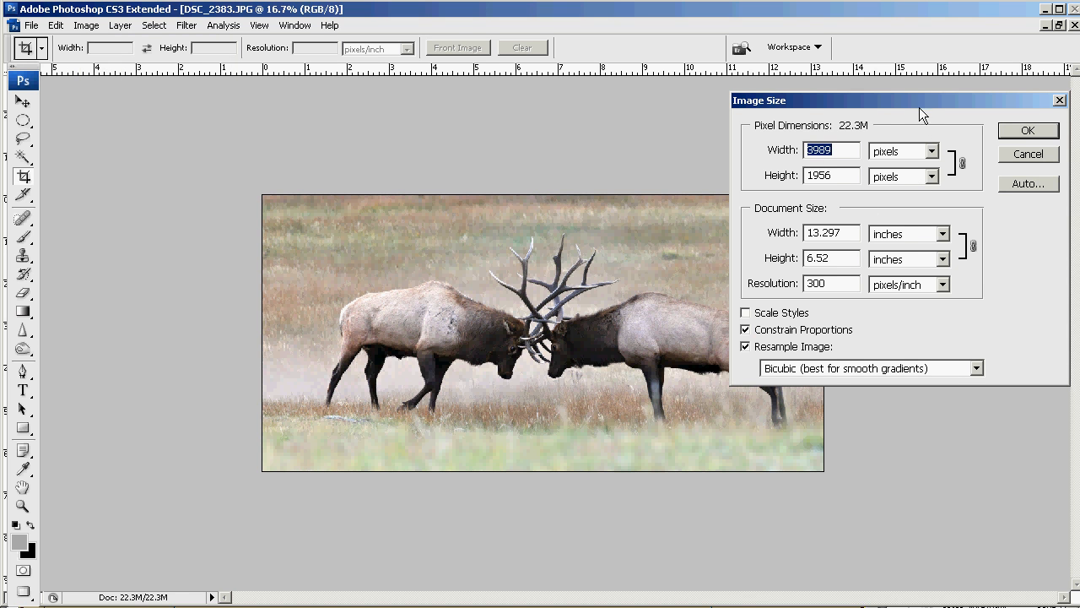
drag(923, 108, 916, 107)
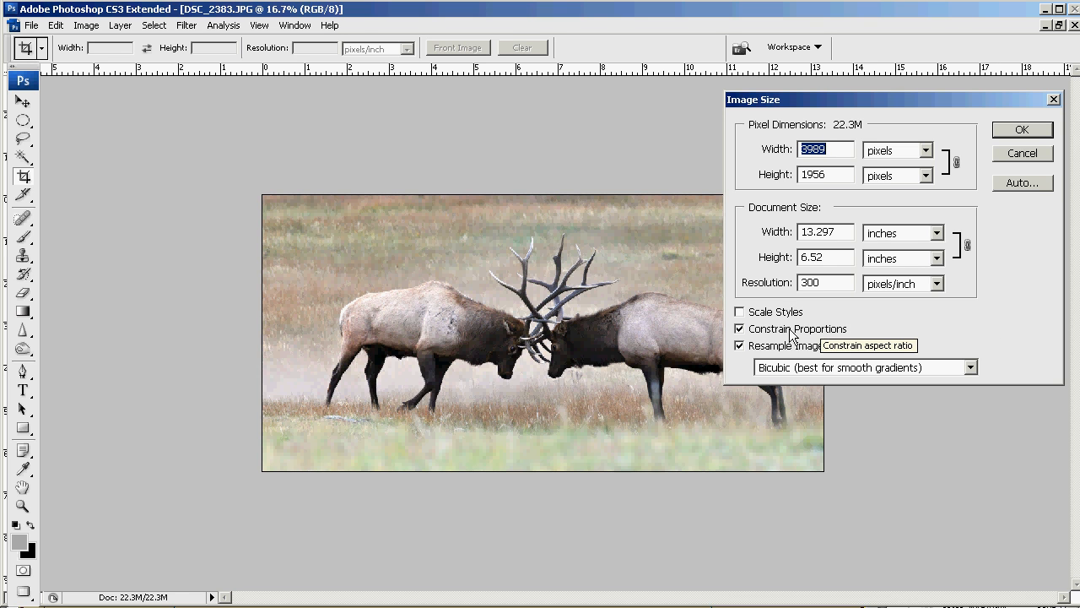
click(741, 329)
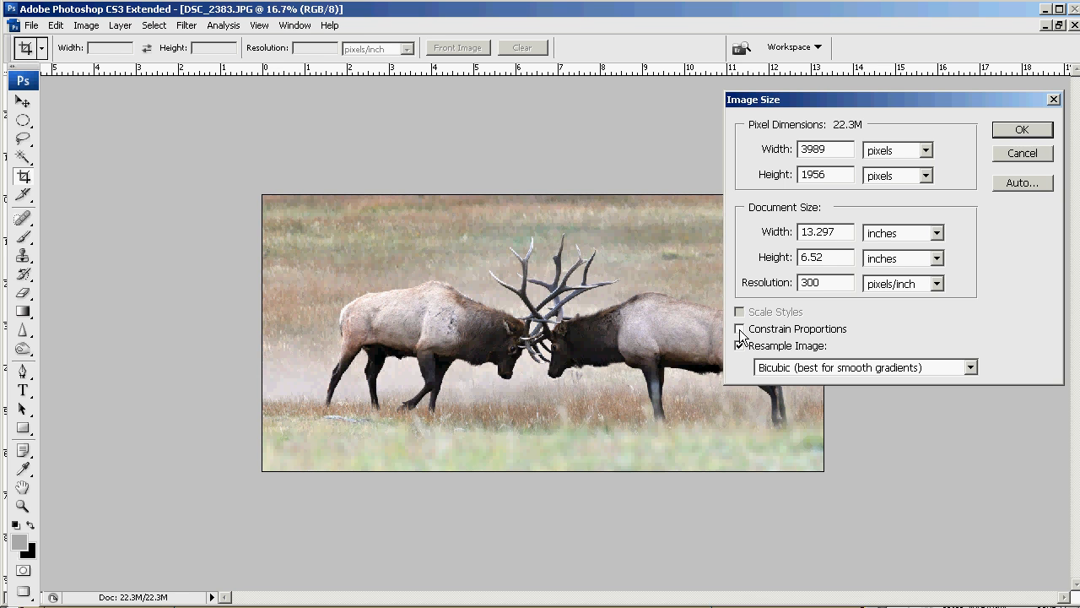
click(741, 330)
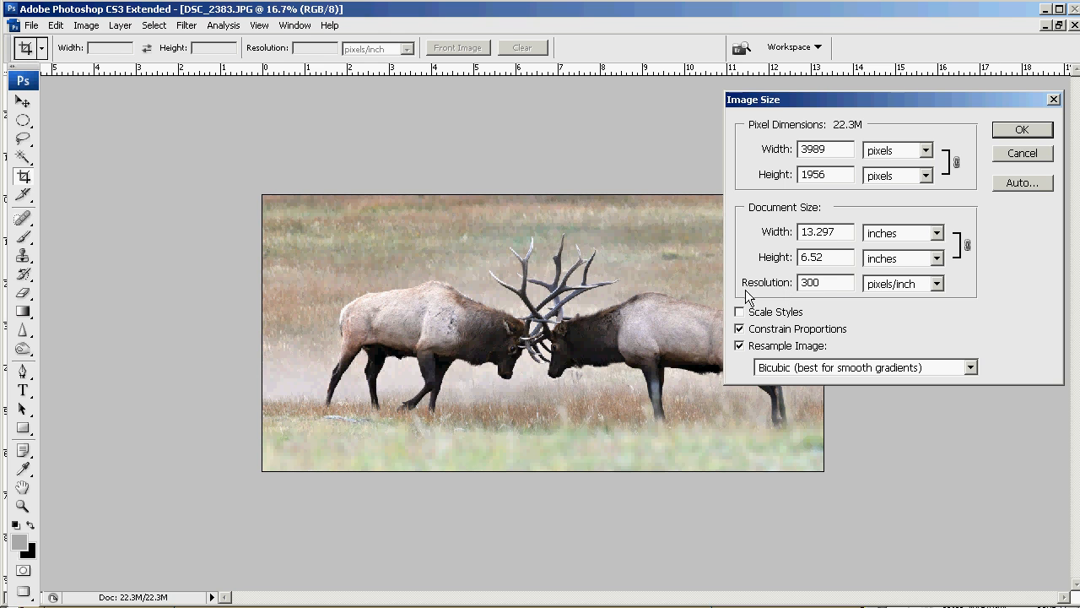
drag(835, 283, 798, 284)
text(72)
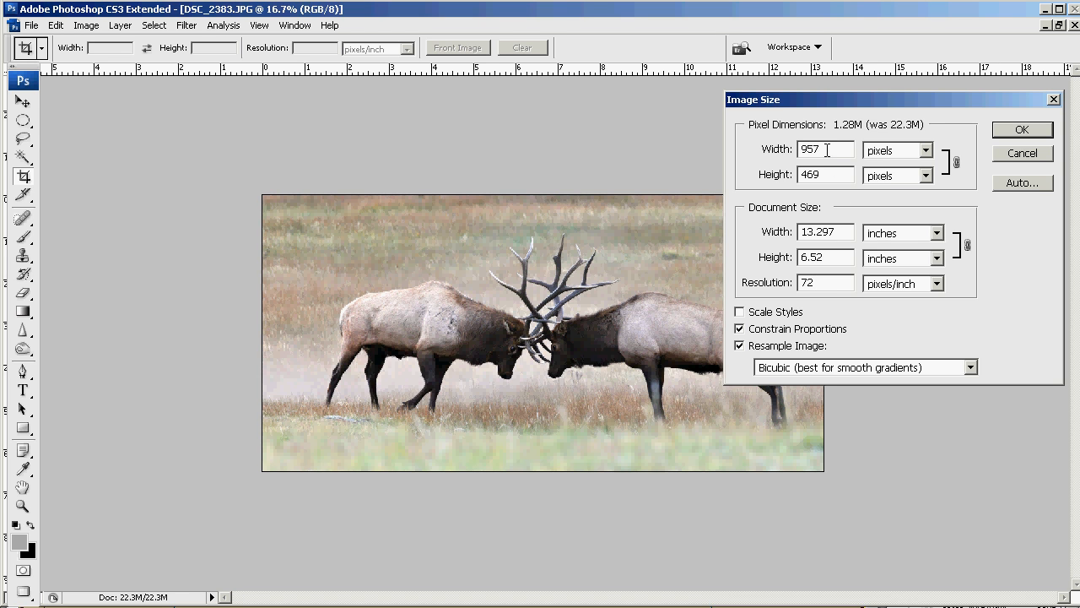
click(789, 150)
text(700)
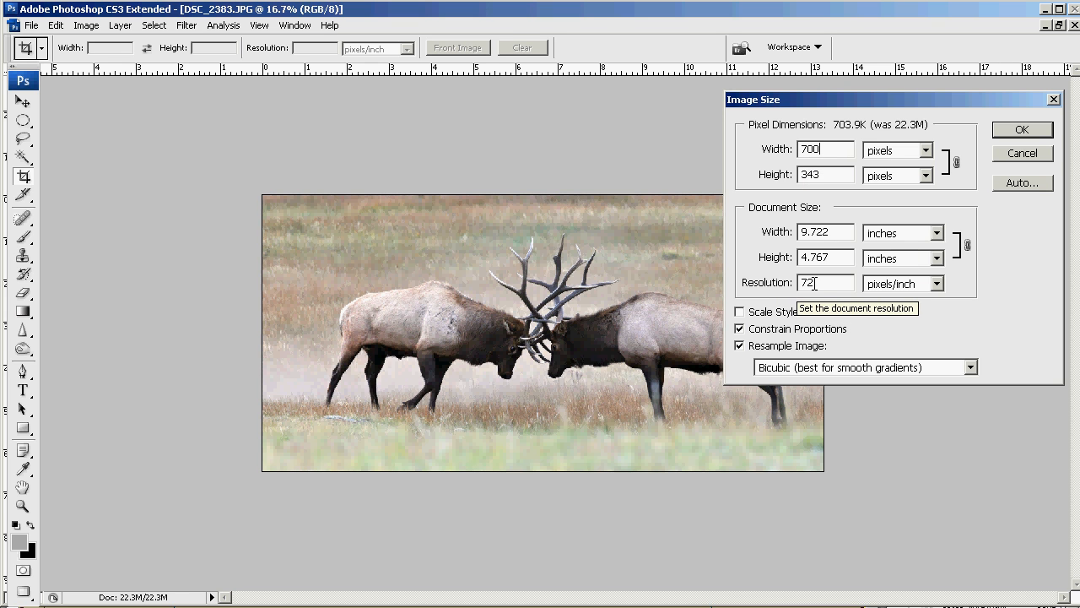
Choose Bicubic (best for smooth gradients) as the resampling method and apply the resize.
click(969, 368)
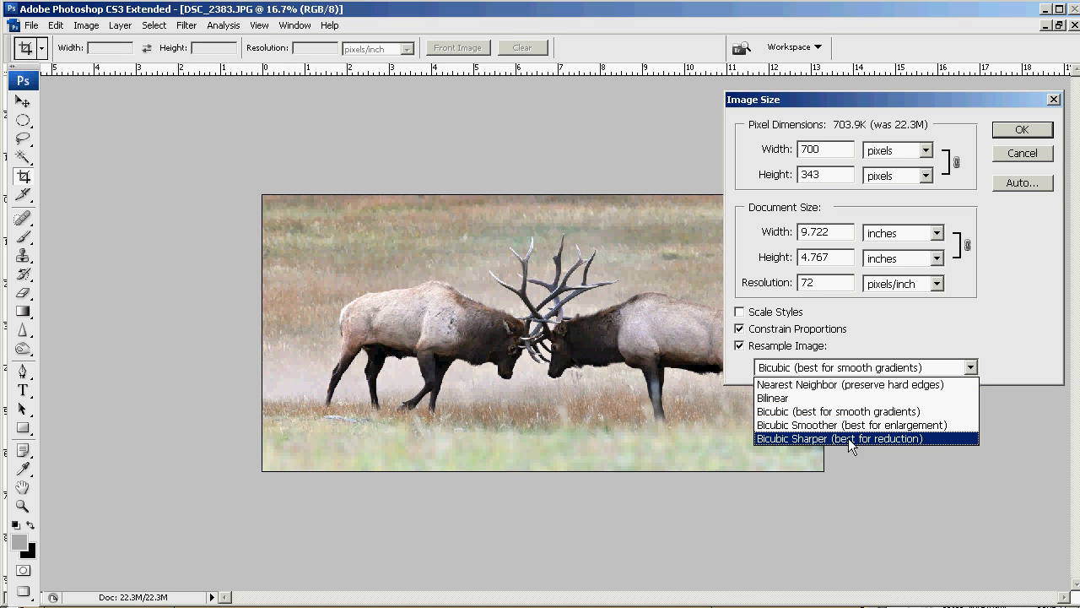
click(794, 415)
click(1018, 130)
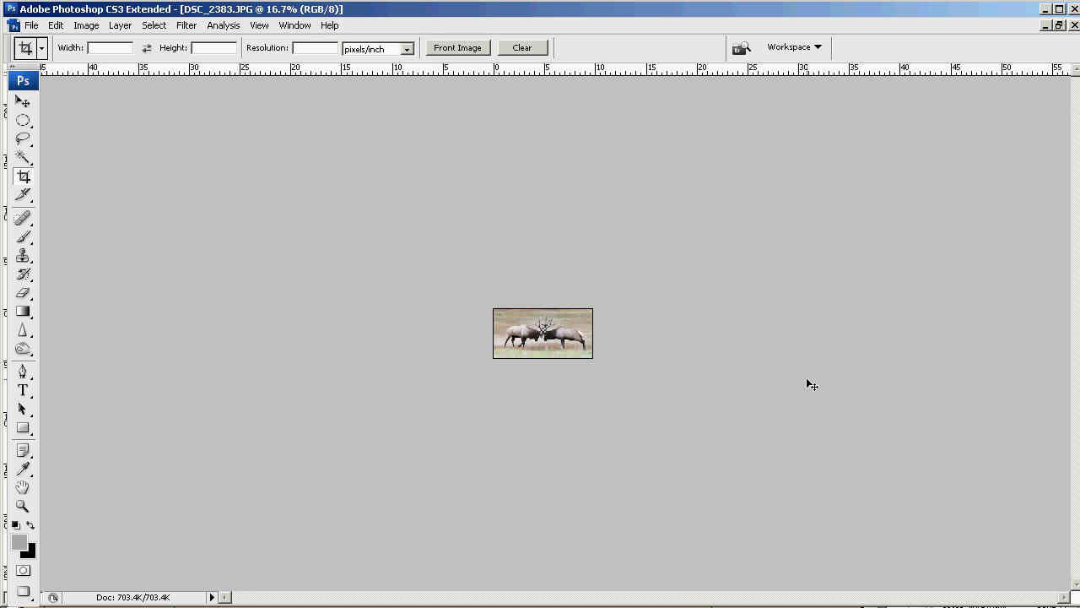
Open the Smart Sharpen filter for the resized elk photo.
key(ctrl+plus)
key(ctrl+plus)
key(ctrl+plus)
key(ctrl+plus)
key(ctrl+plus)
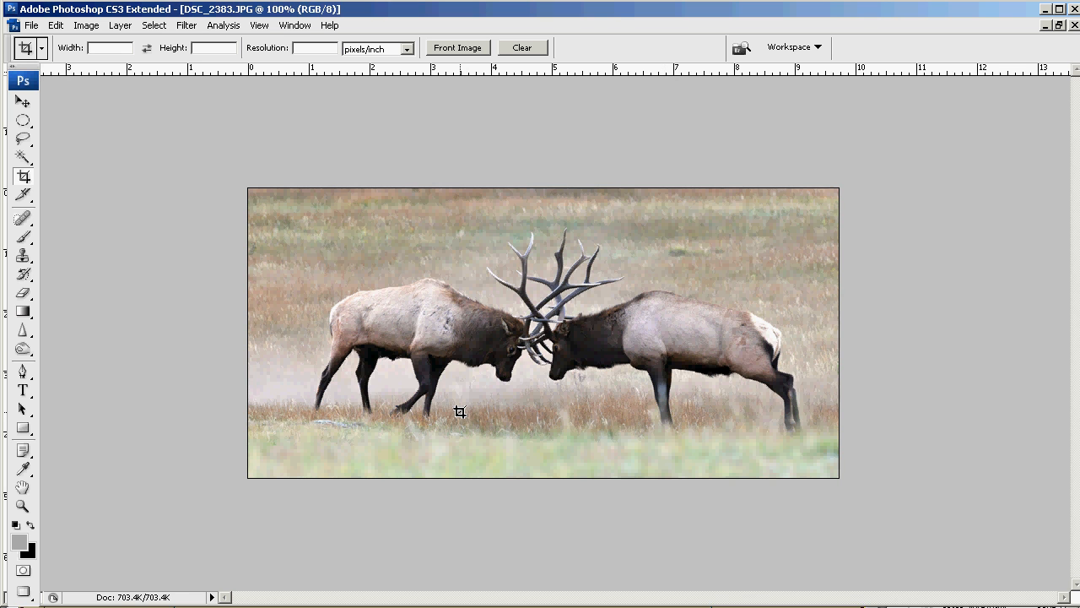
key(ctrl+alt+f)
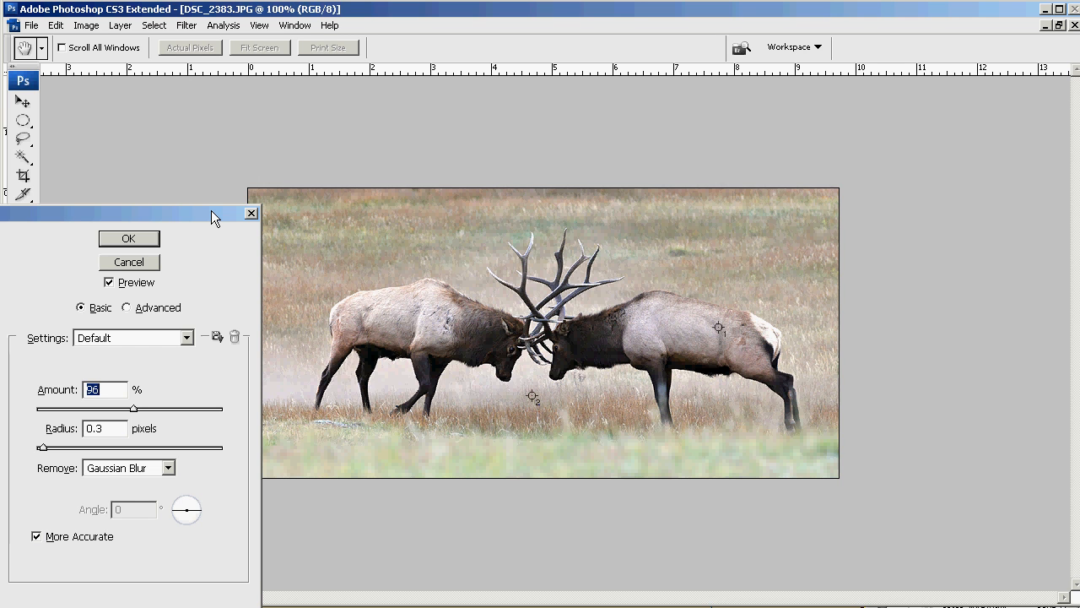
Try Smart Sharpen radius values of 12.8 and 3.4 pixels, and return the radius to 0.3 pixels.
click(49, 448)
drag(49, 449, 46, 448)
drag(46, 452, 87, 453)
drag(97, 453, 150, 456)
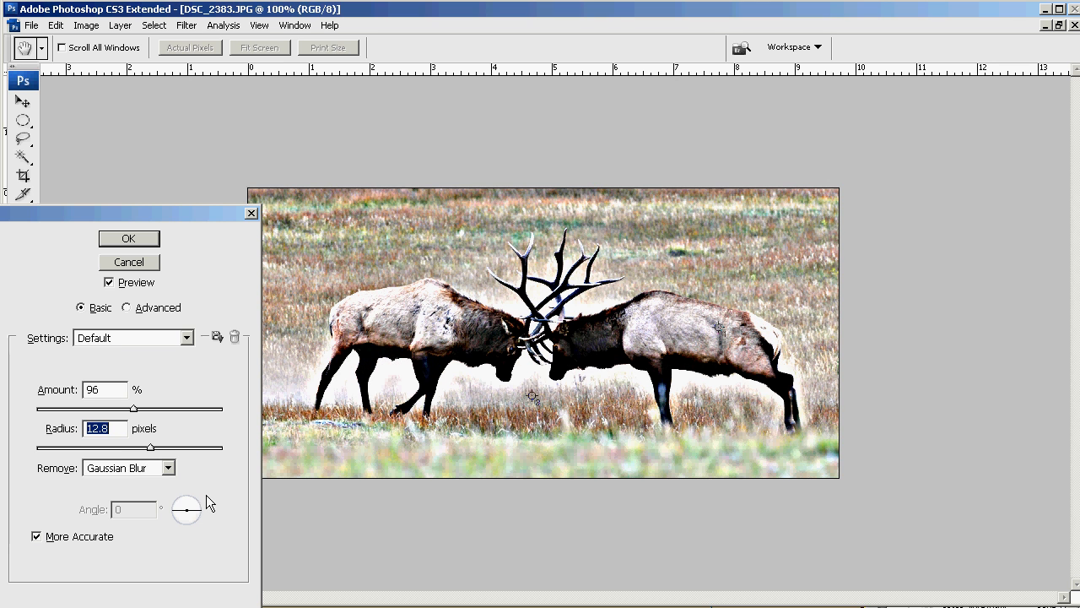
drag(155, 452, 157, 450)
drag(155, 450, 101, 452)
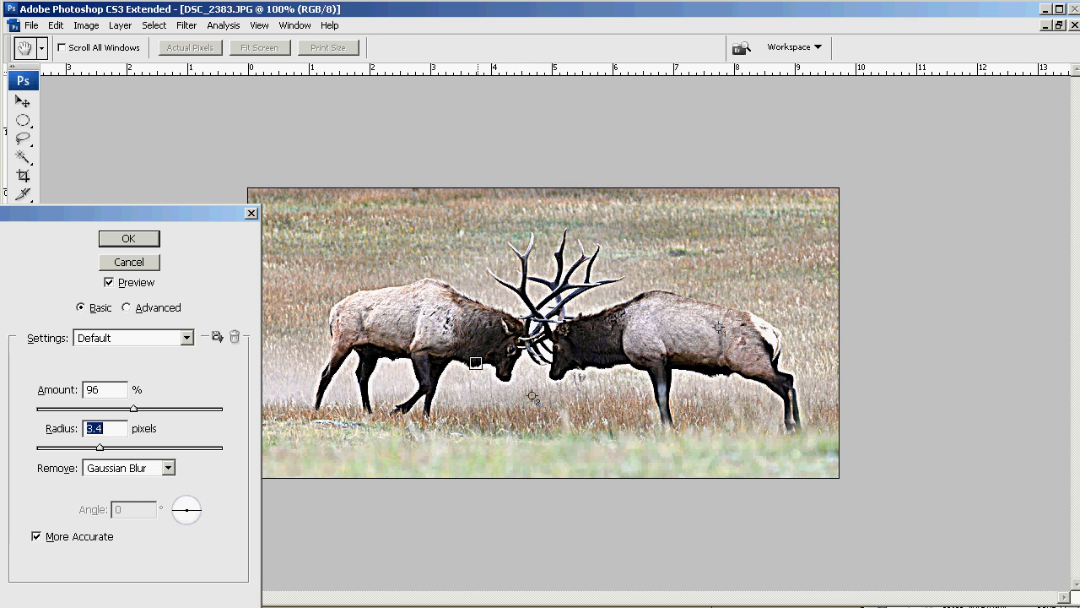
drag(101, 453, 41, 452)
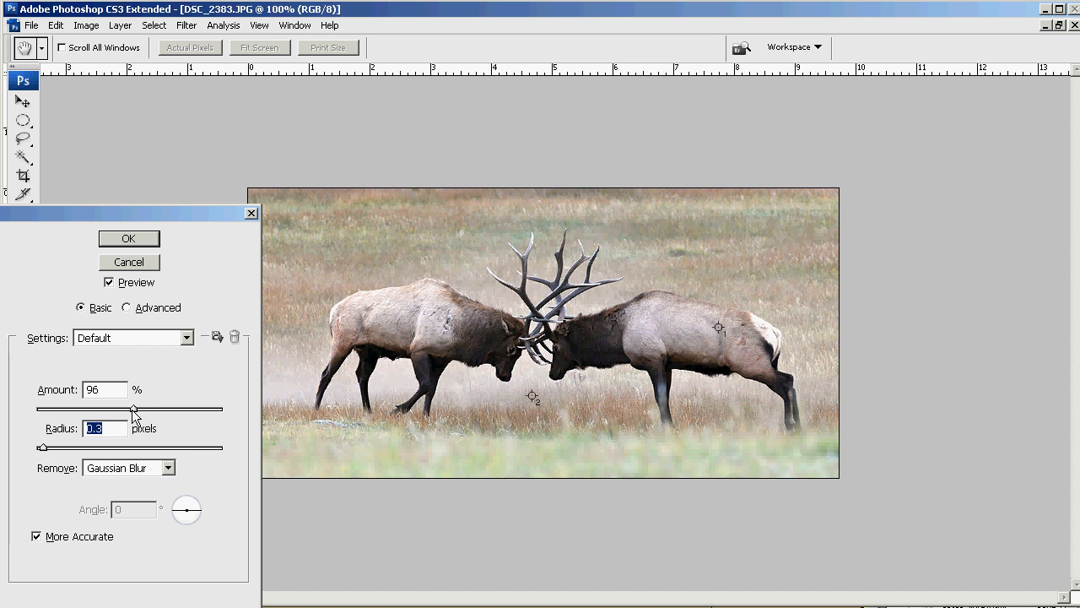
Raise the Smart Sharpen amount to slightly above 117% and apply the filter.
mouse_move(133, 414)
mouse_down()
mouse_move(71, 413)
mouse_move(146, 412)
mouse_up()
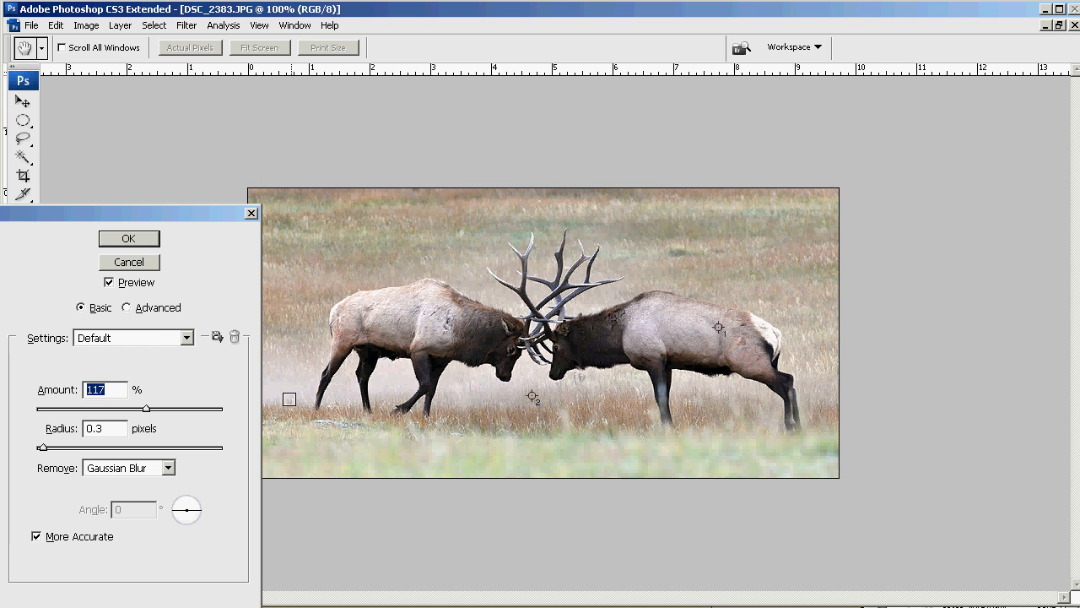
mouse_move(147, 411)
mouse_down()
mouse_move(206, 412)
mouse_move(152, 411)
mouse_up()
click(118, 240)
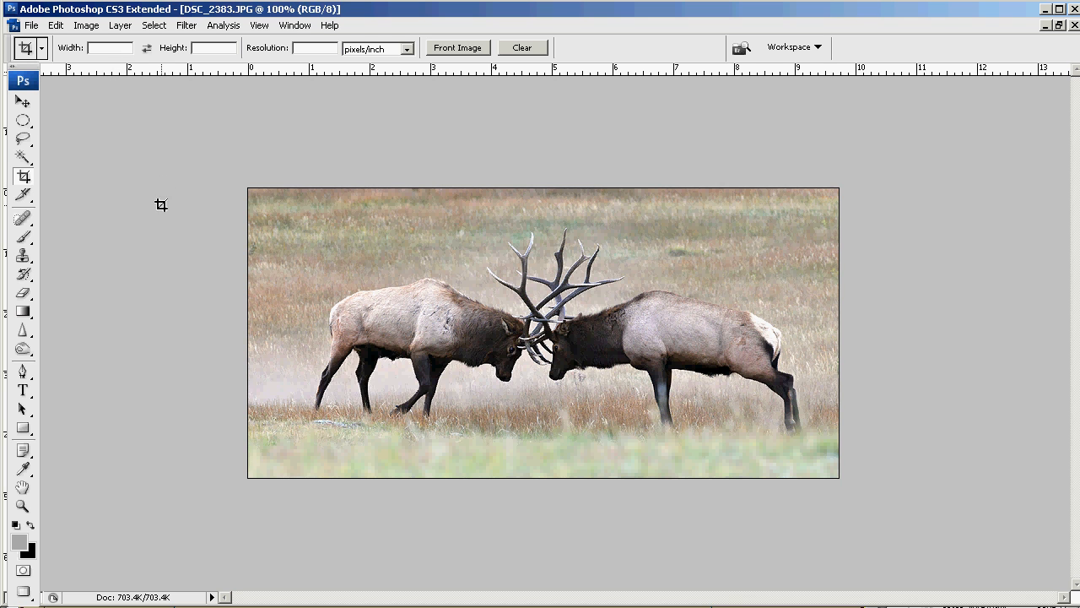
Open Save for Web & Devices and set the export format to JPEG with a quality of 84.
click(32, 26)
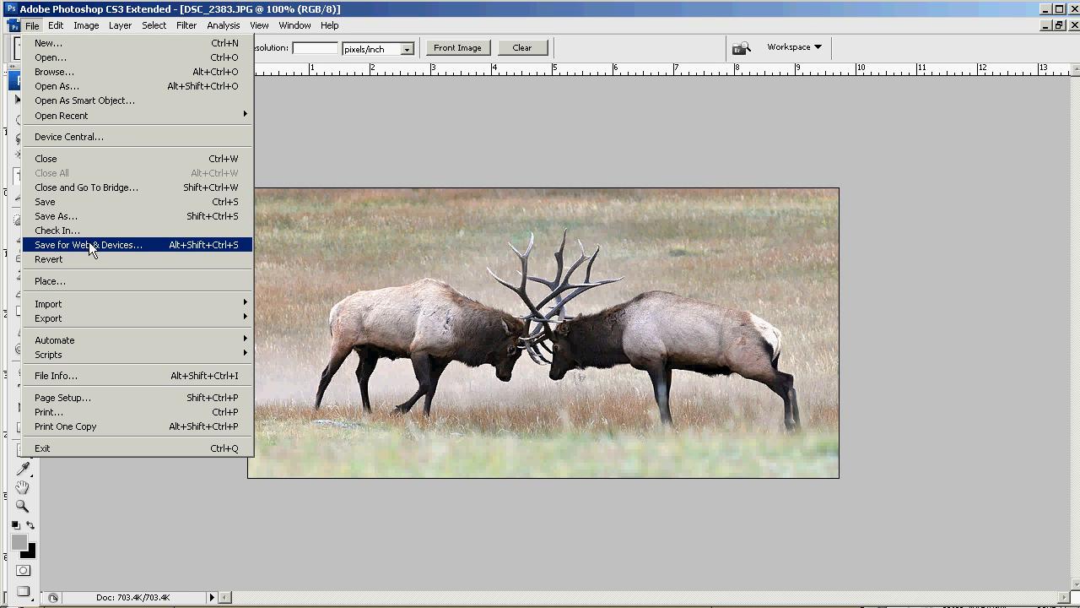
click(85, 245)
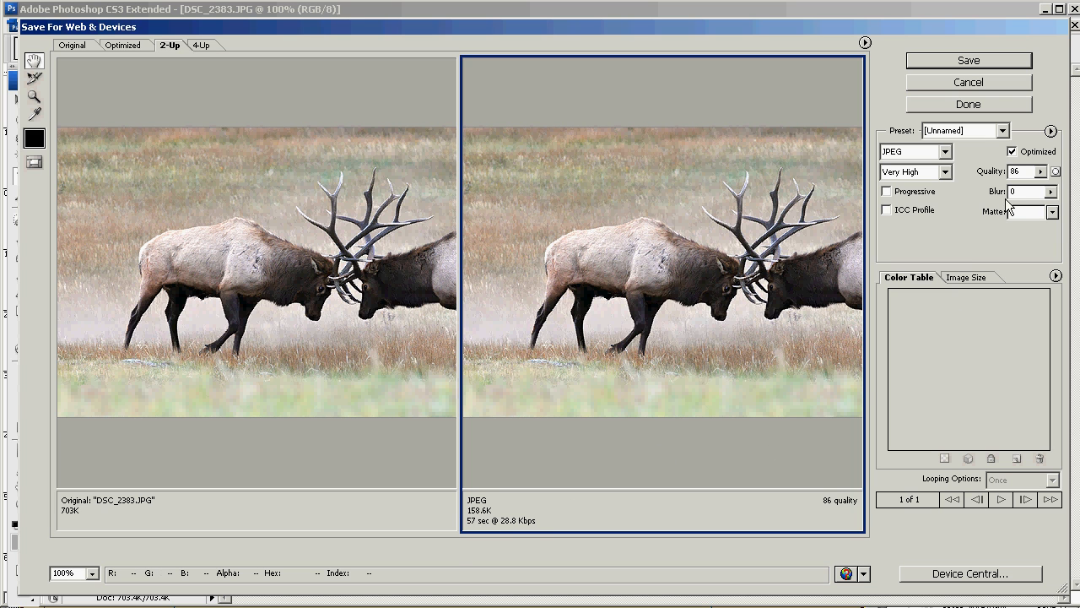
click(1040, 172)
drag(1015, 193, 1024, 191)
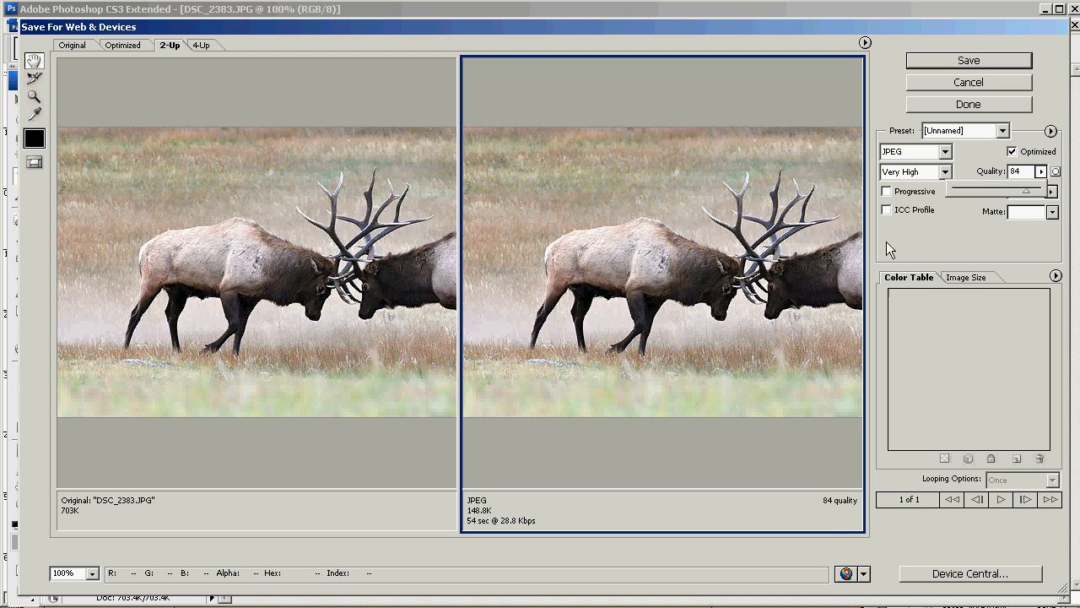
click(945, 152)
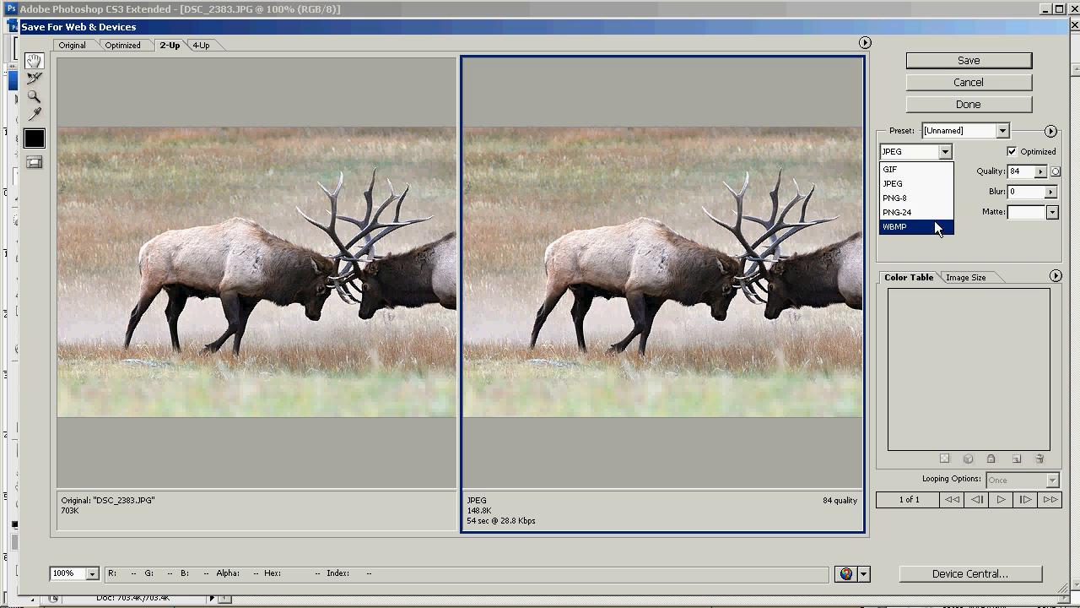
click(933, 185)
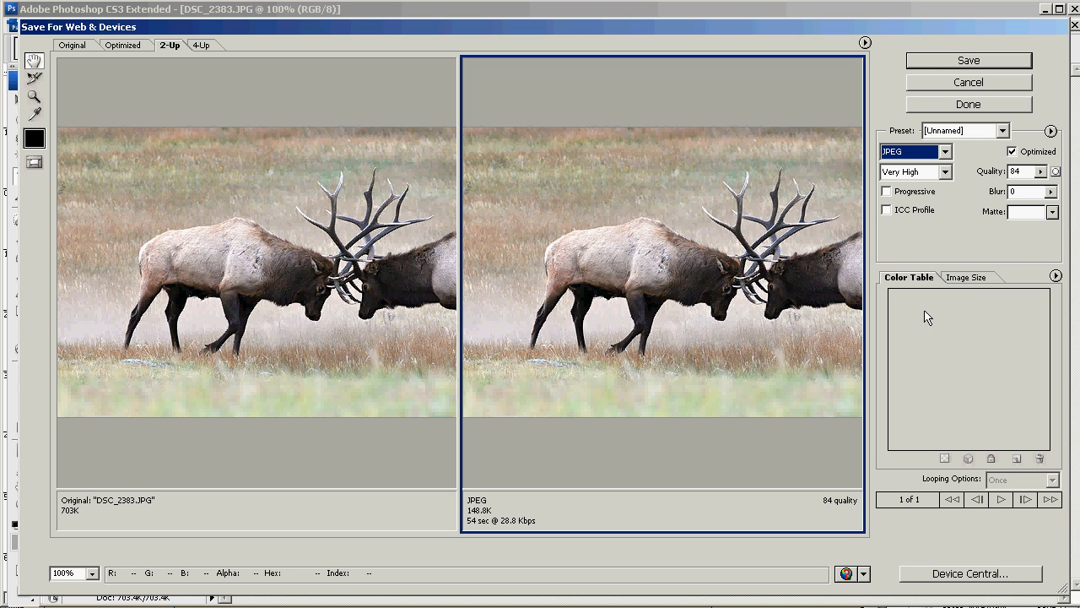